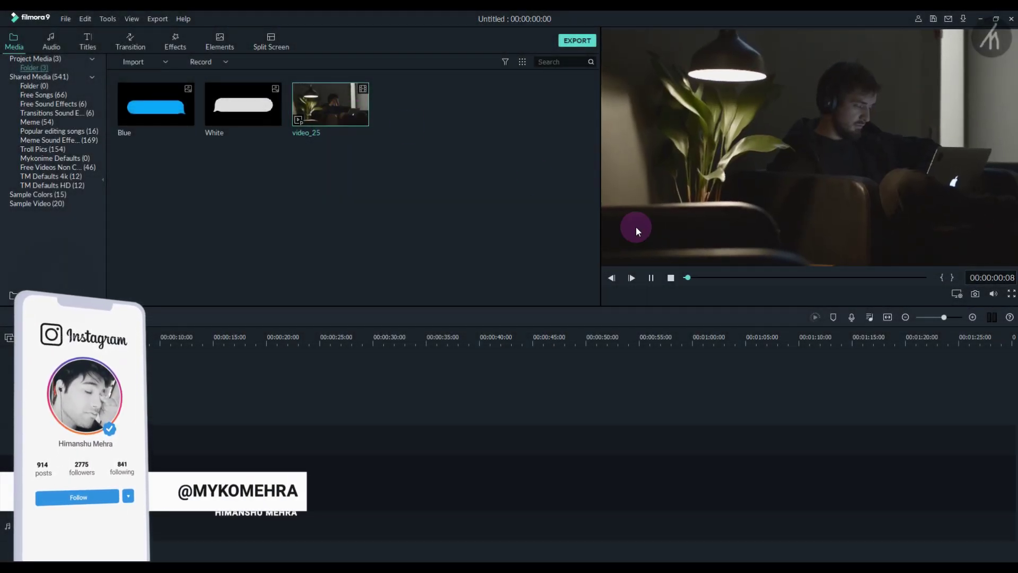
Place the video_25 clip on the timeline's first video track
drag(345, 110, 482, 389)
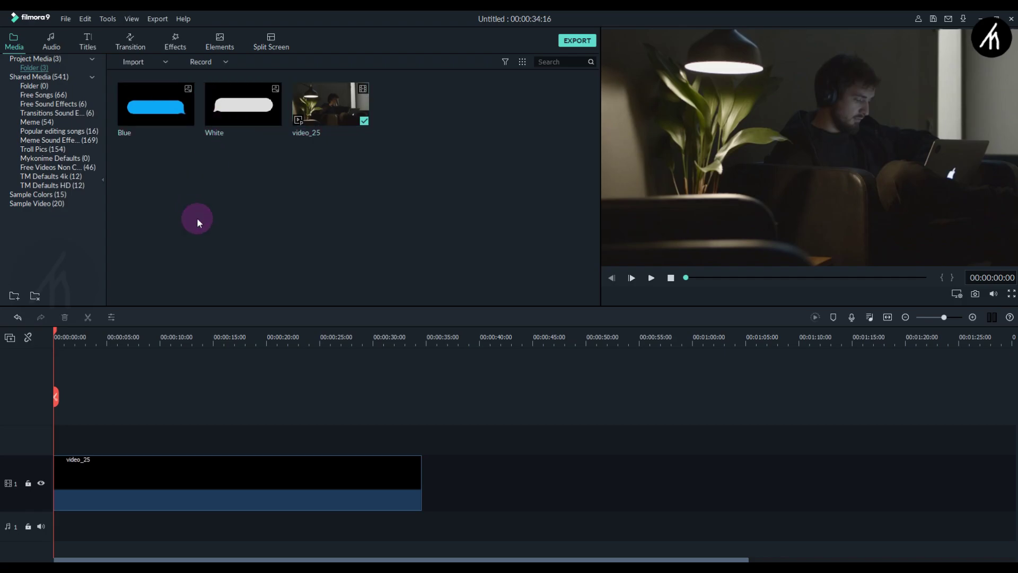
Zoom the timeline to 2-second marks and place the Default Title on track 2, above video_25
click(90, 43)
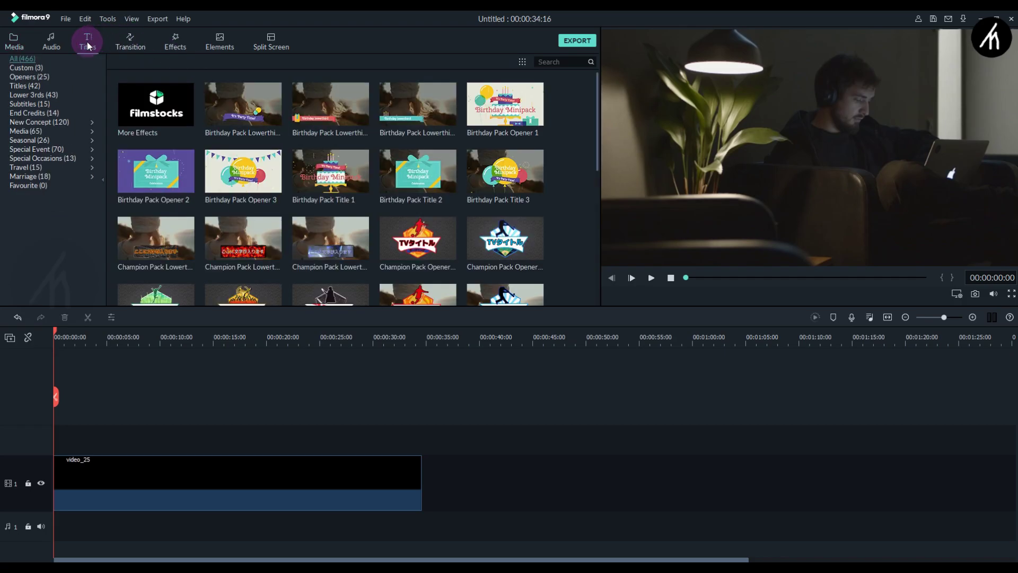
click(33, 87)
drag(122, 335, 303, 342)
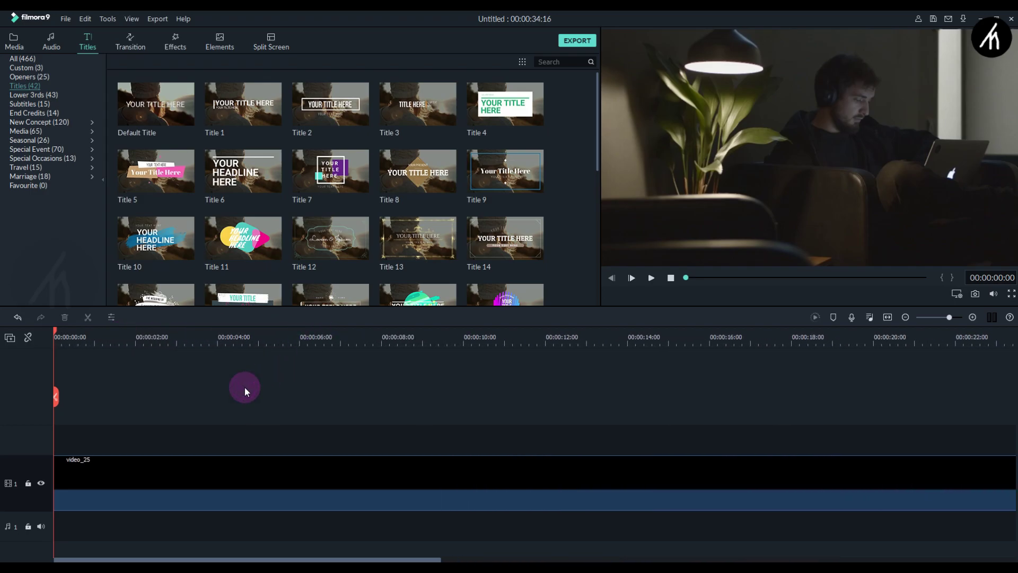
click(227, 473)
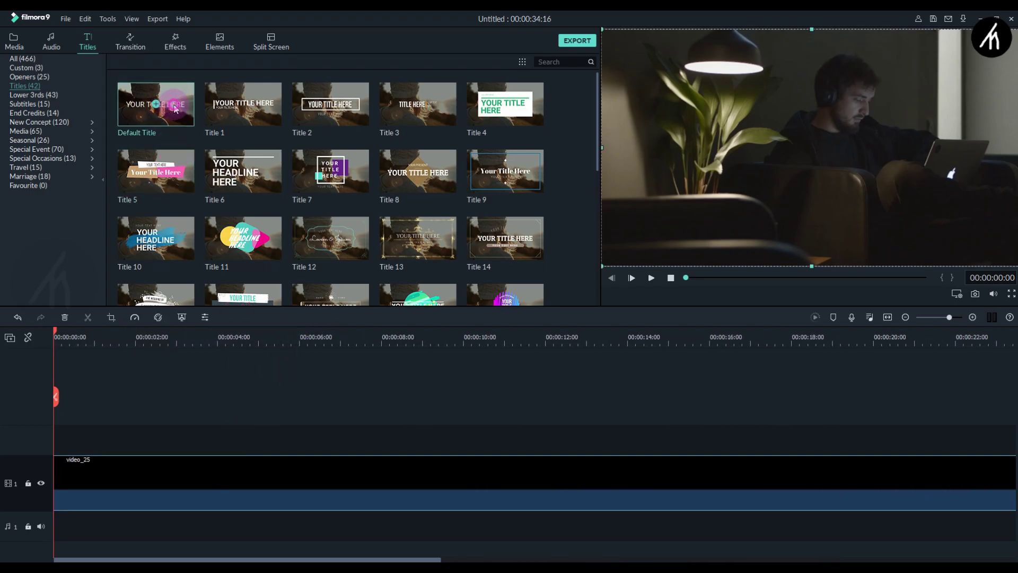
drag(175, 109, 166, 423)
Move the playhead to 00:00:04:18 and open the title in Advanced Text Edit
click(247, 336)
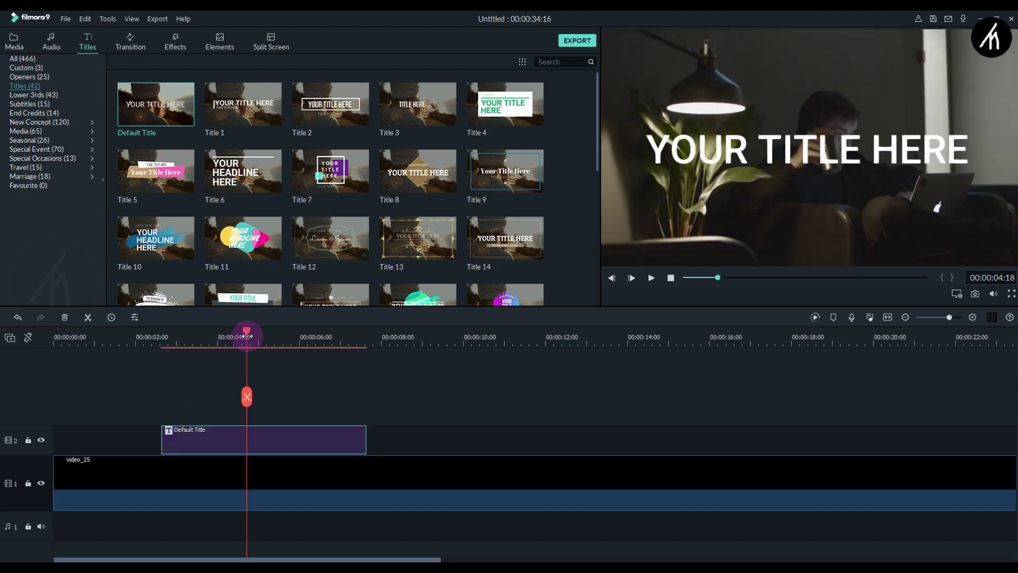
double_click(301, 439)
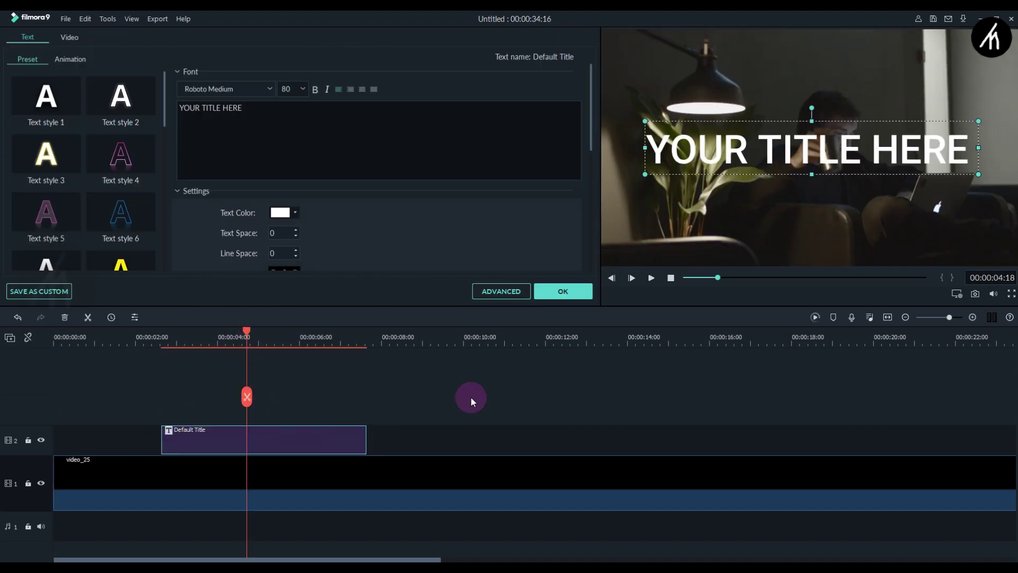
click(498, 291)
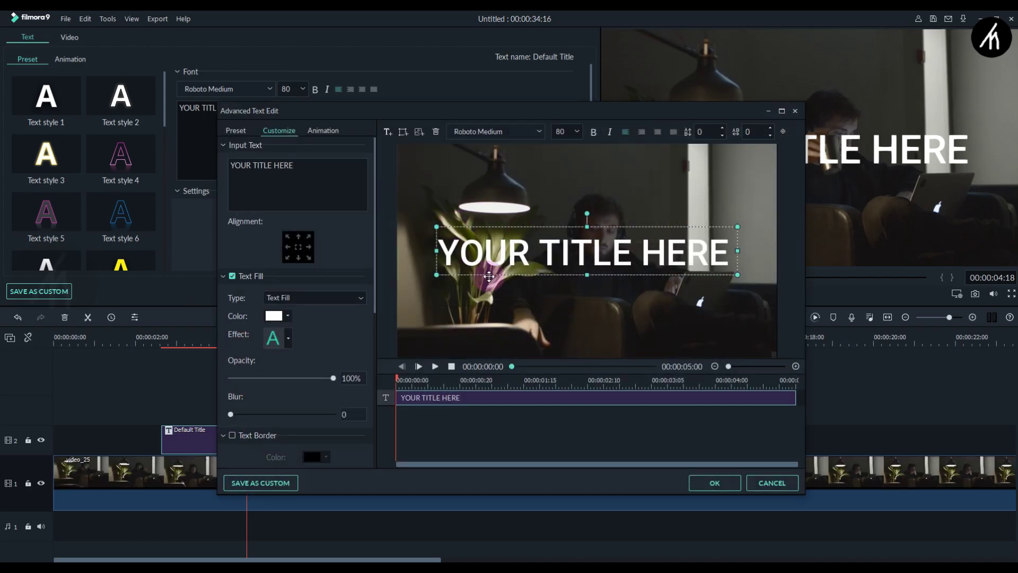
Replace the title's placeholder text with Blue.png, shrunk and nudged to the top-left corner
key(Delete)
click(419, 131)
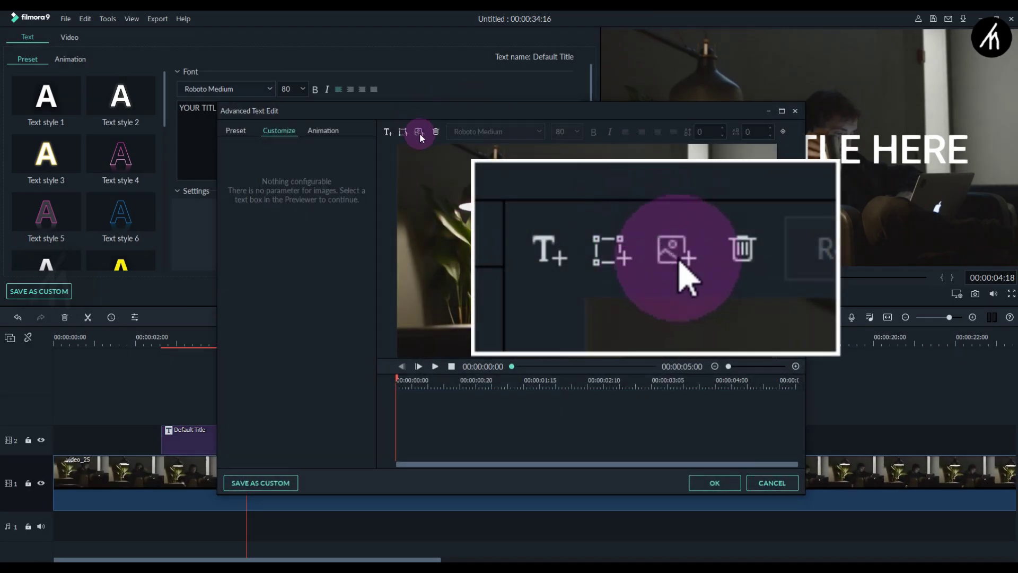
click(421, 133)
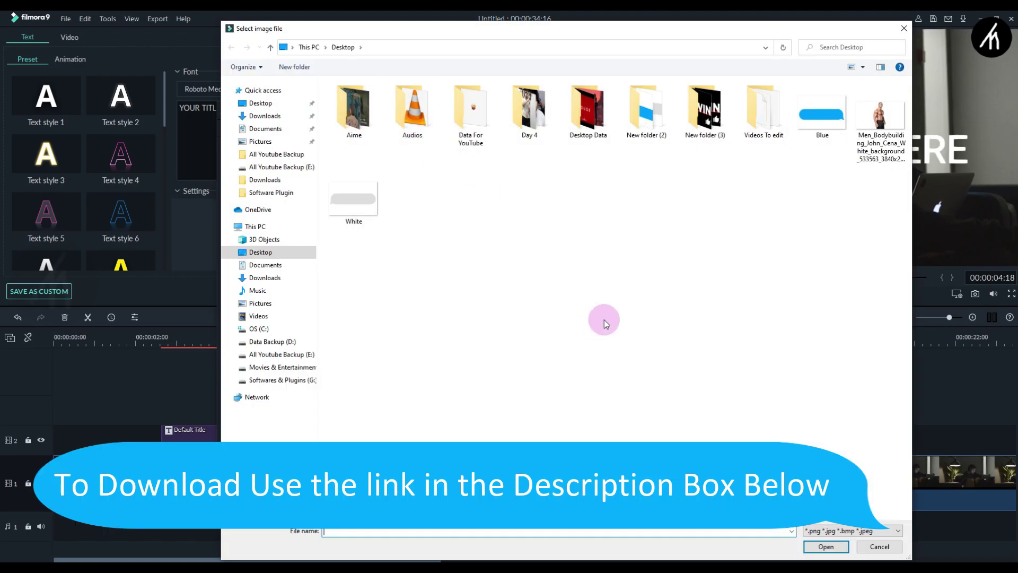
double_click(820, 118)
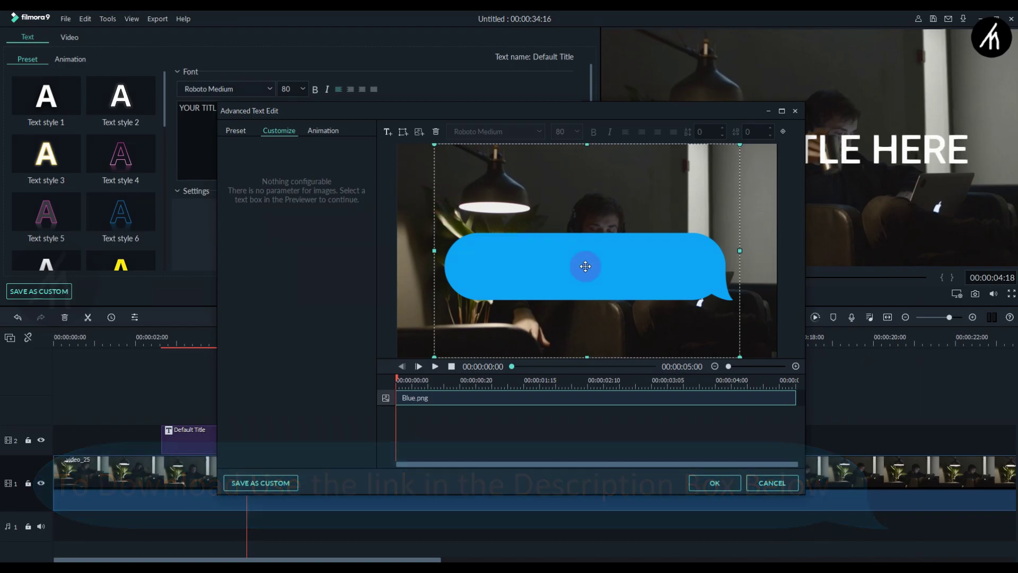
click(729, 366)
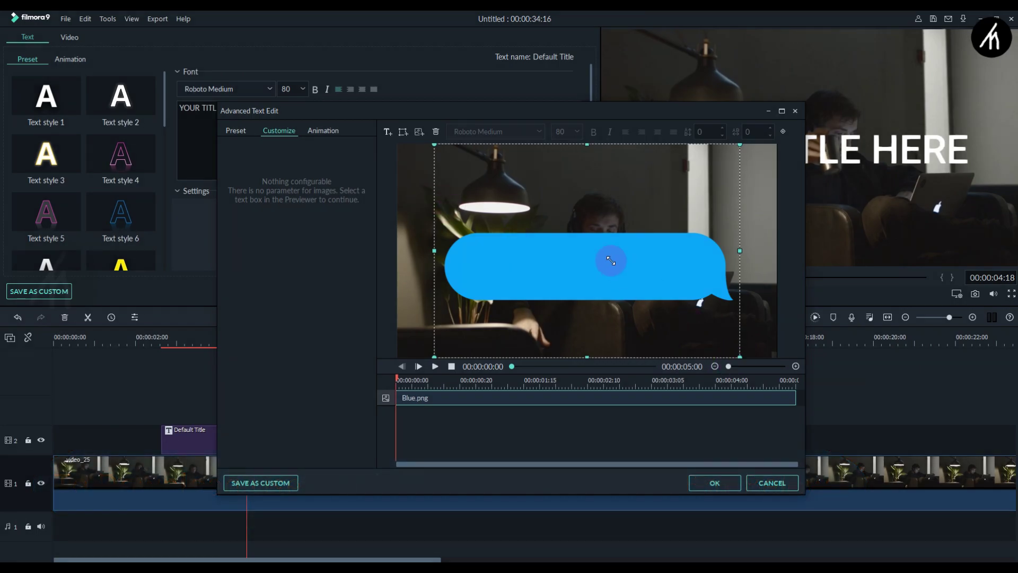
drag(611, 261, 487, 181)
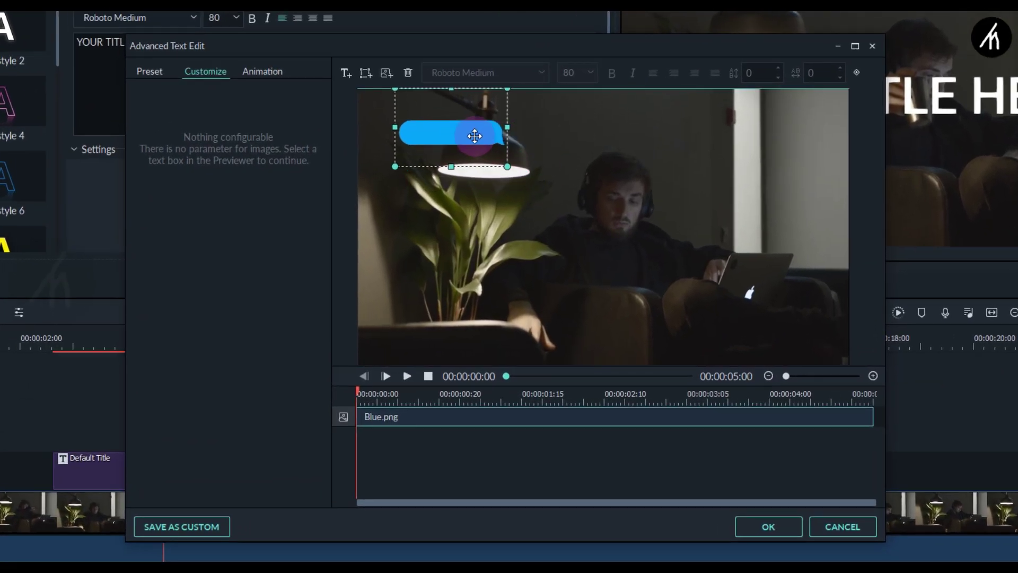
drag(475, 136, 474, 137)
Add a new text box reading 'Hey!!'
click(347, 74)
click(232, 129)
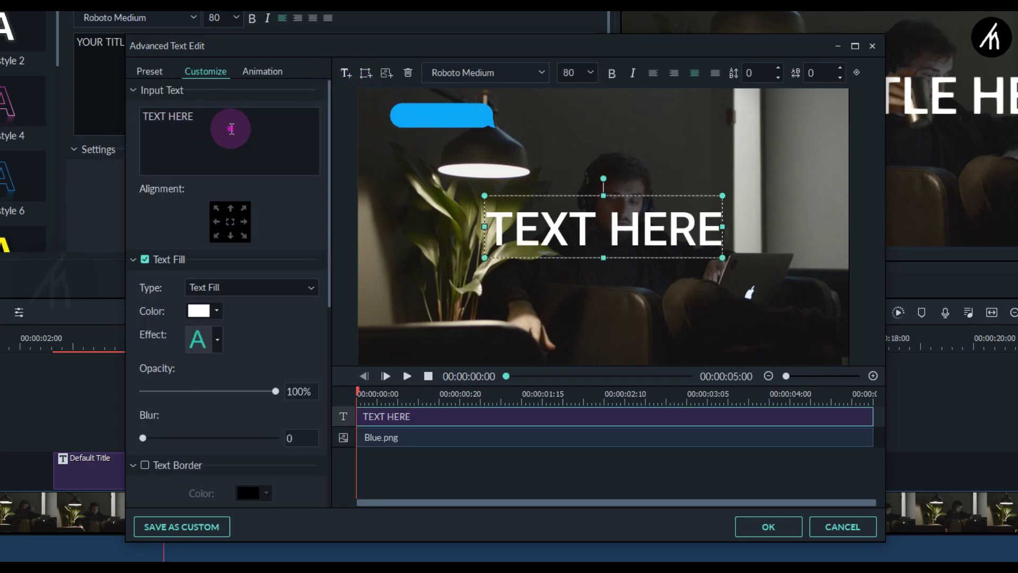
key(ctrl+a)
key(BackSpace)
text(Heyz)
key(BackSpace)
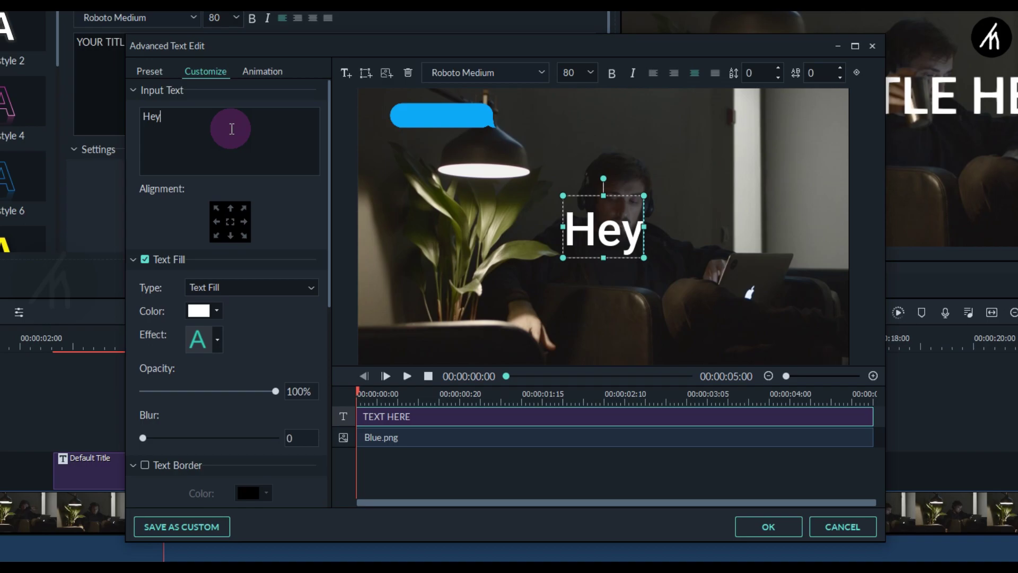
text(..)
key(BackSpace)
key(BackSpace)
text(!!)
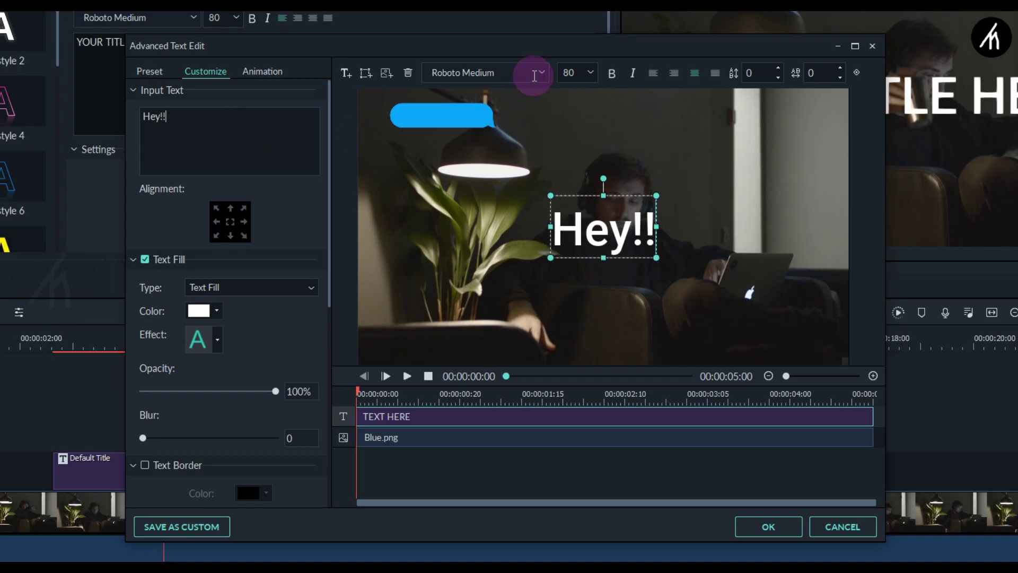
Set the Hey!! text to Calibri at size 44
click(541, 78)
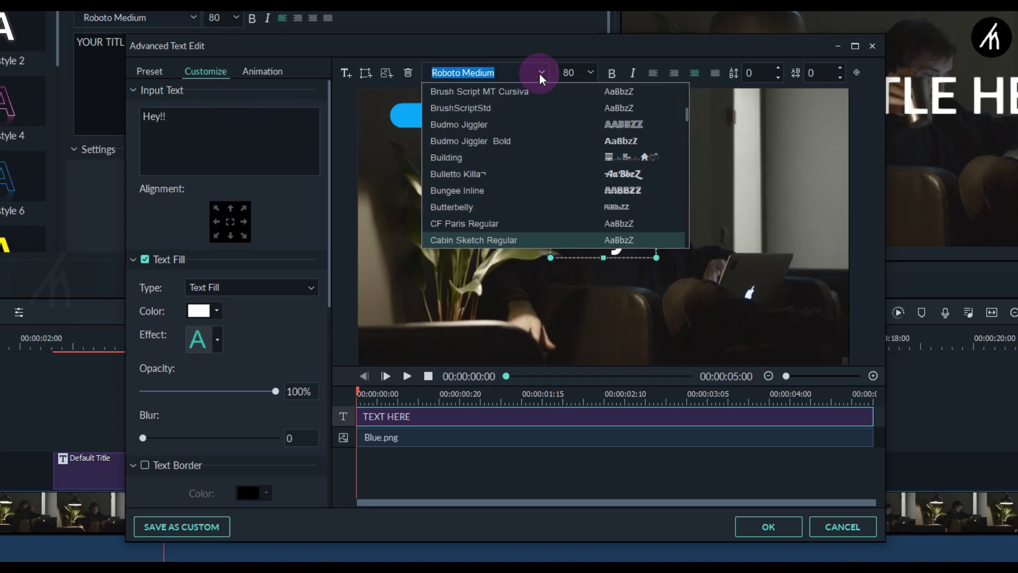
text(Calibri)
key(Return)
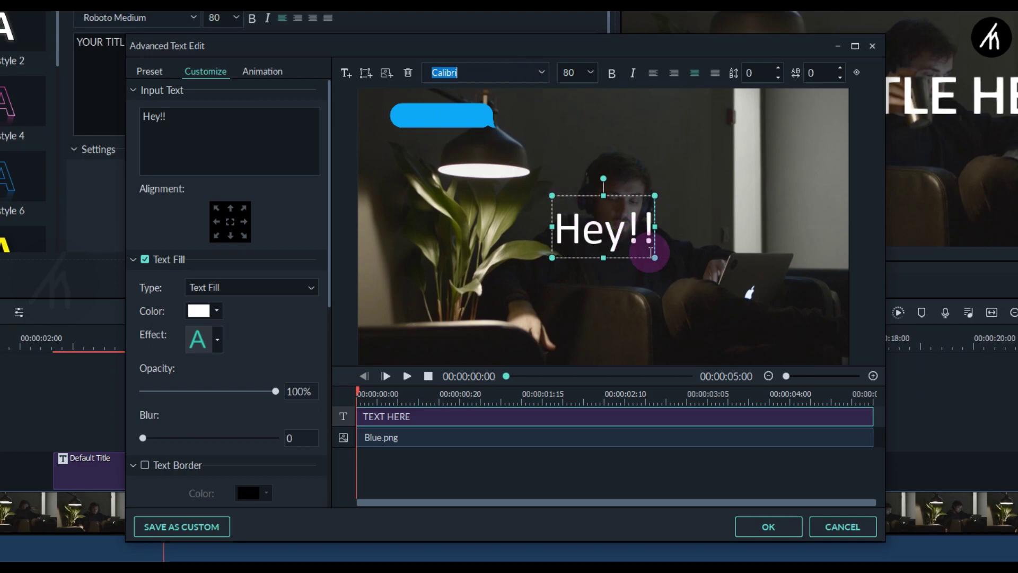
click(590, 75)
text(44)
Move the Hey!! text onto the blue bubble and reduce it to size 36
click(614, 235)
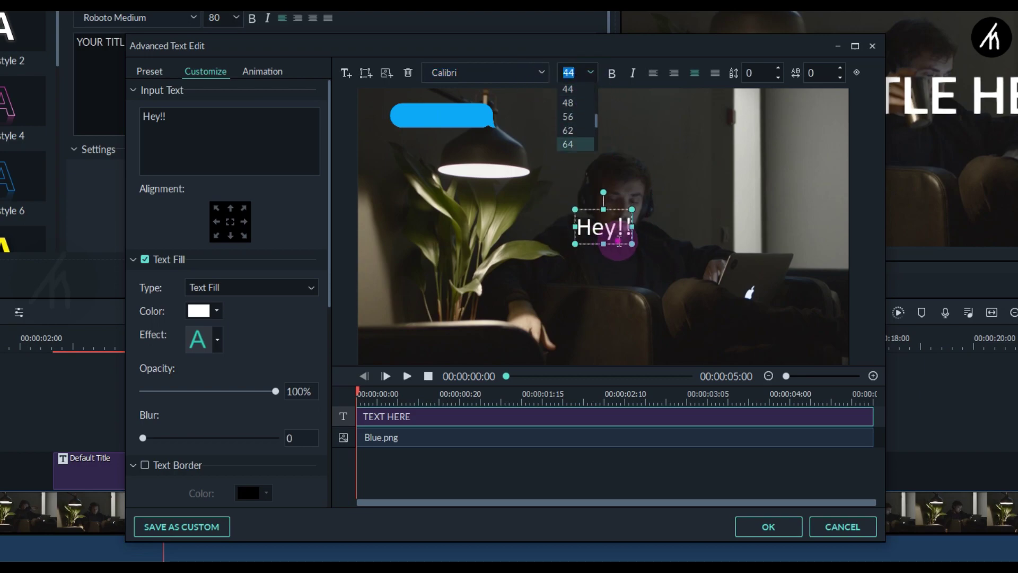
drag(615, 237, 455, 138)
click(591, 75)
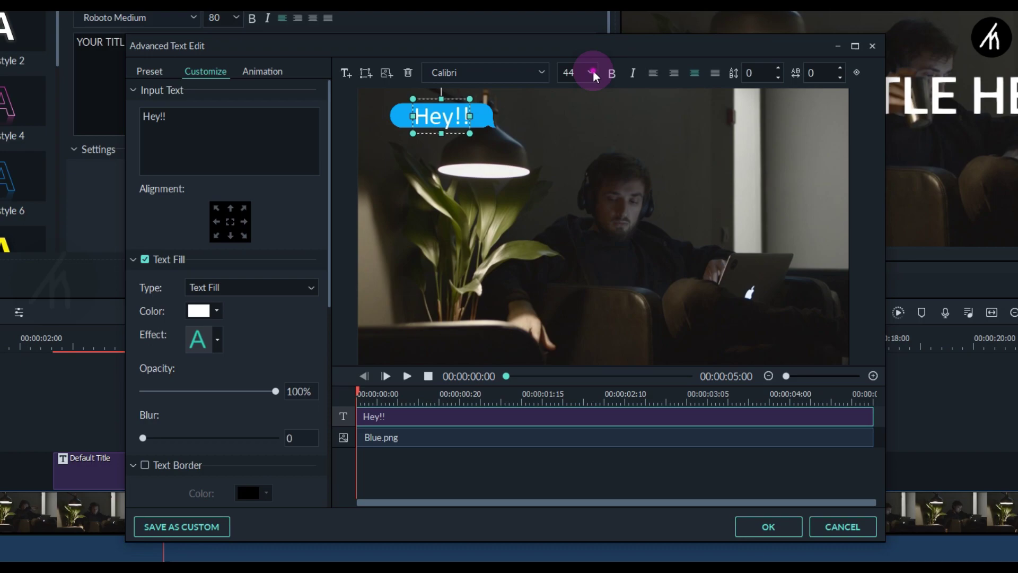
text(36)
click(477, 126)
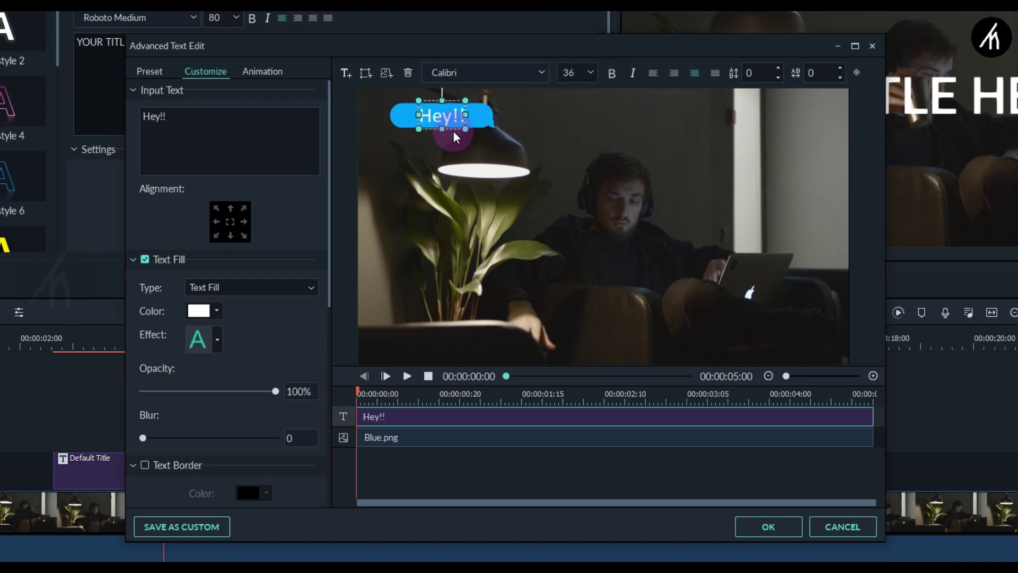
click(546, 435)
click(438, 123)
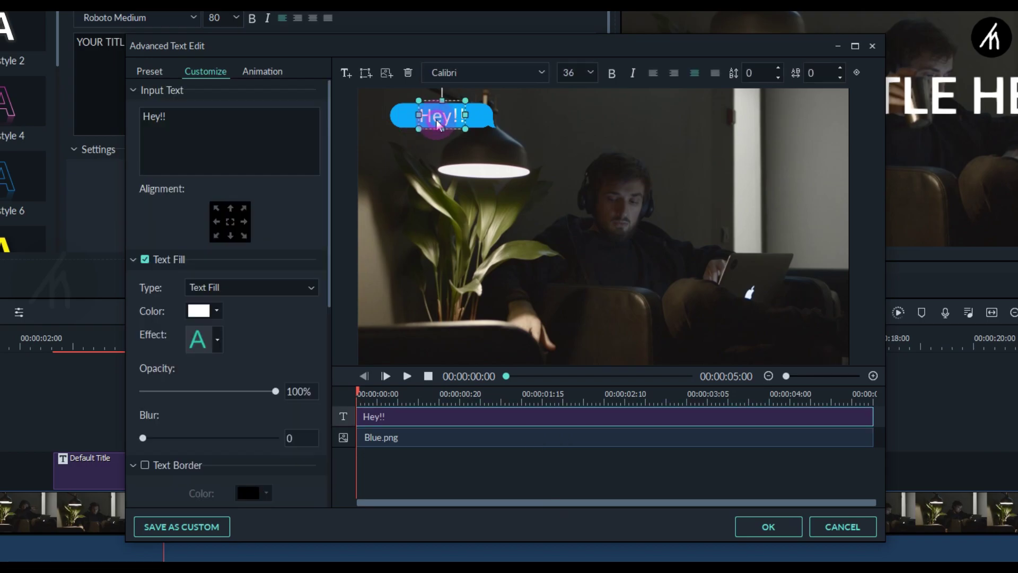
click(505, 460)
At 00:00:01:22, insert White.png and size it just below the blue bubble
click(552, 395)
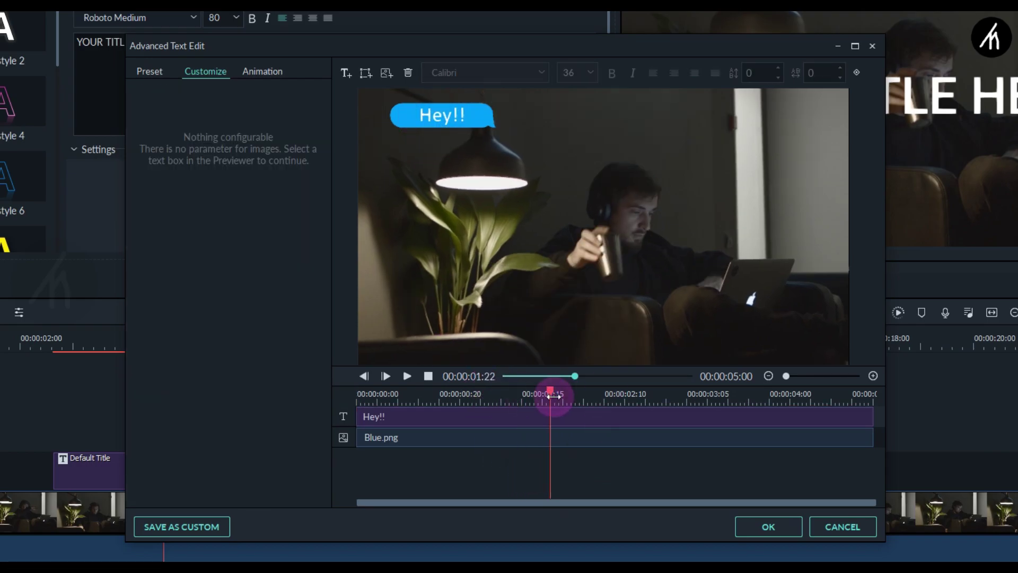
click(386, 73)
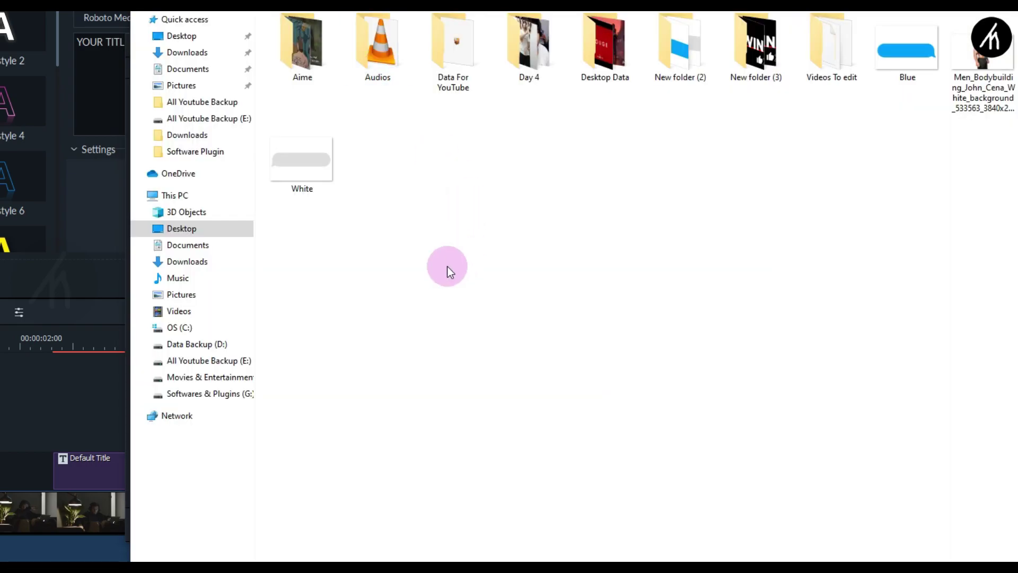
double_click(305, 183)
drag(588, 313, 648, 262)
drag(465, 313, 463, 146)
drag(526, 171, 462, 185)
Add black 'Yeah ??' text inside the white bubble
click(364, 74)
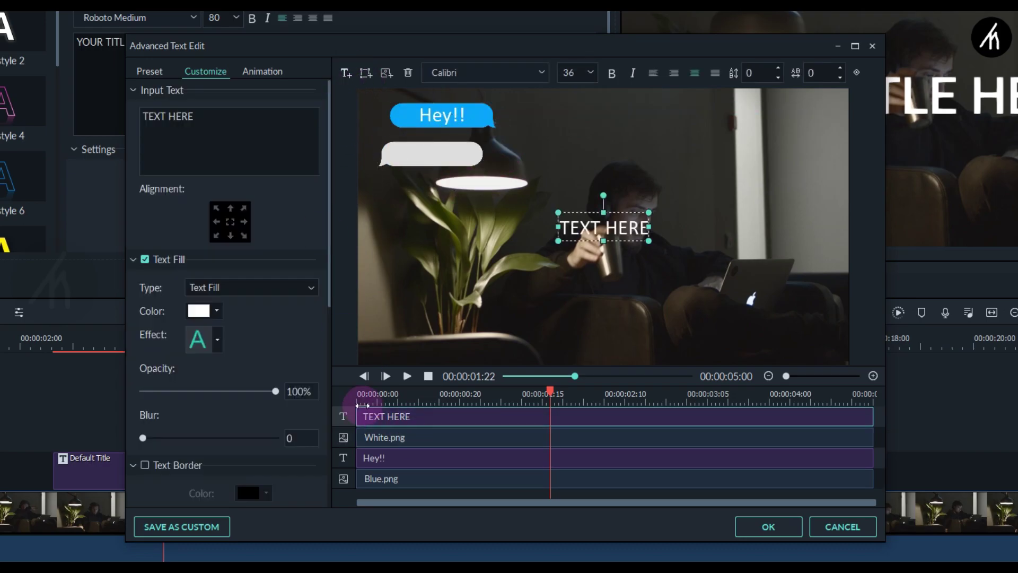
click(212, 138)
key(BackSpace)
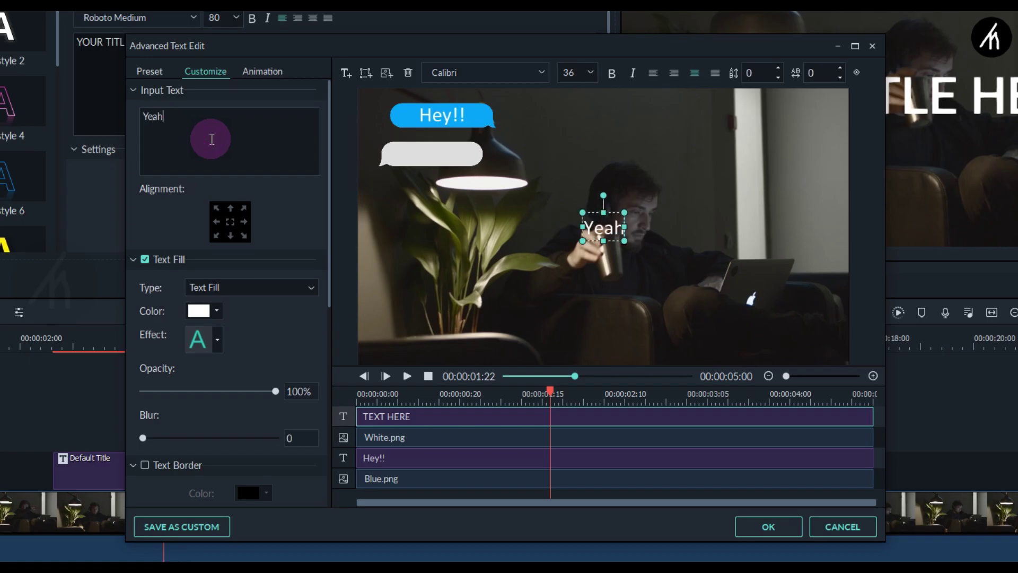
text(Yeah ??)
drag(615, 238, 438, 158)
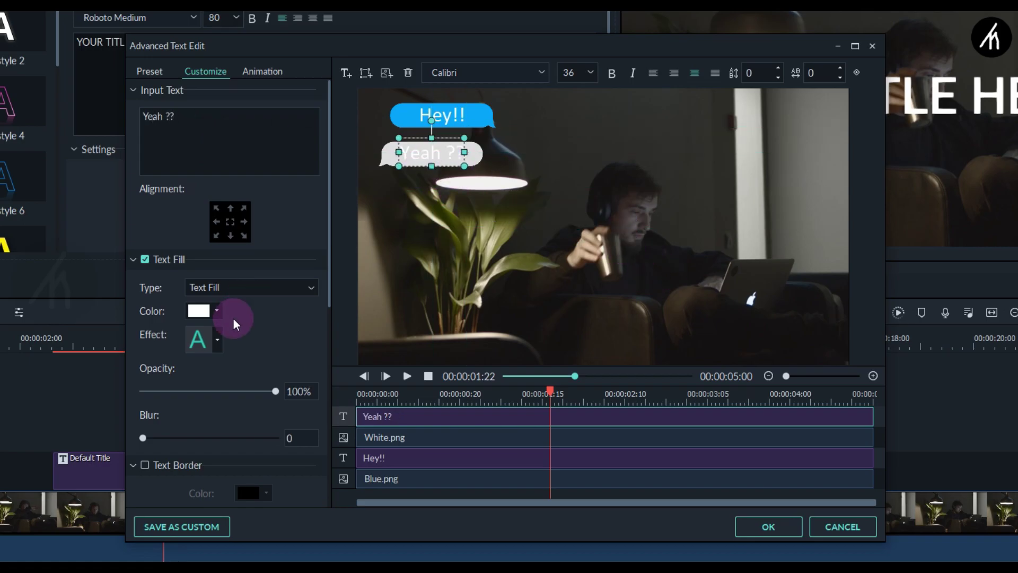
click(215, 316)
click(191, 372)
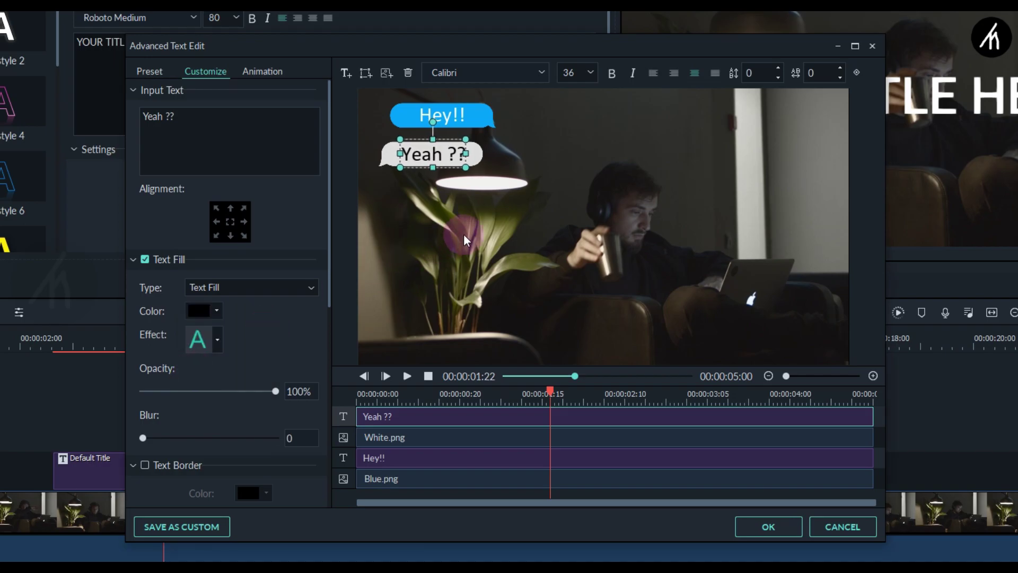
Trim the Yeah ?? text and White.png layers to start at the playhead, then confirm
drag(357, 418, 550, 417)
click(380, 441)
drag(364, 438, 552, 444)
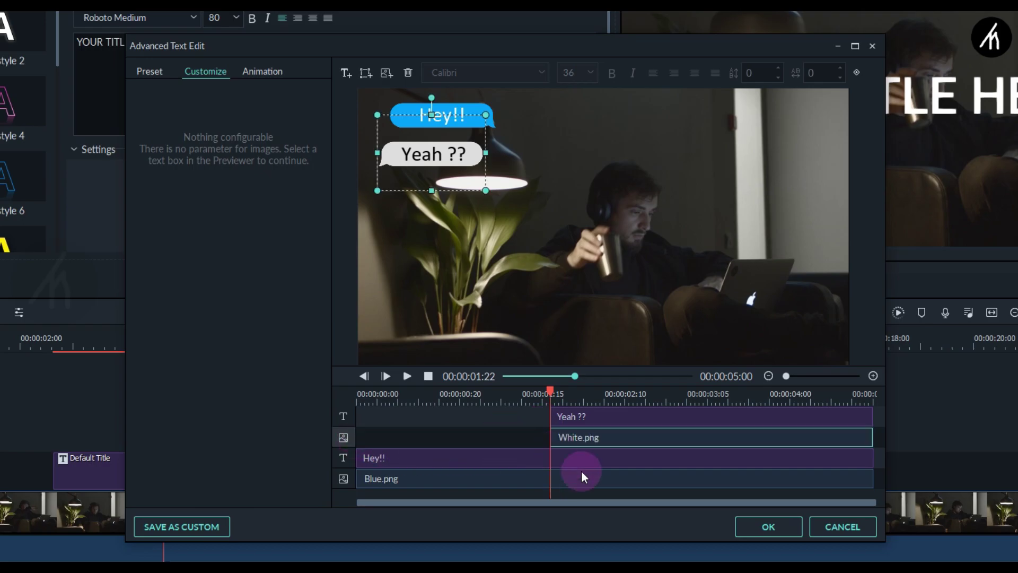
click(768, 534)
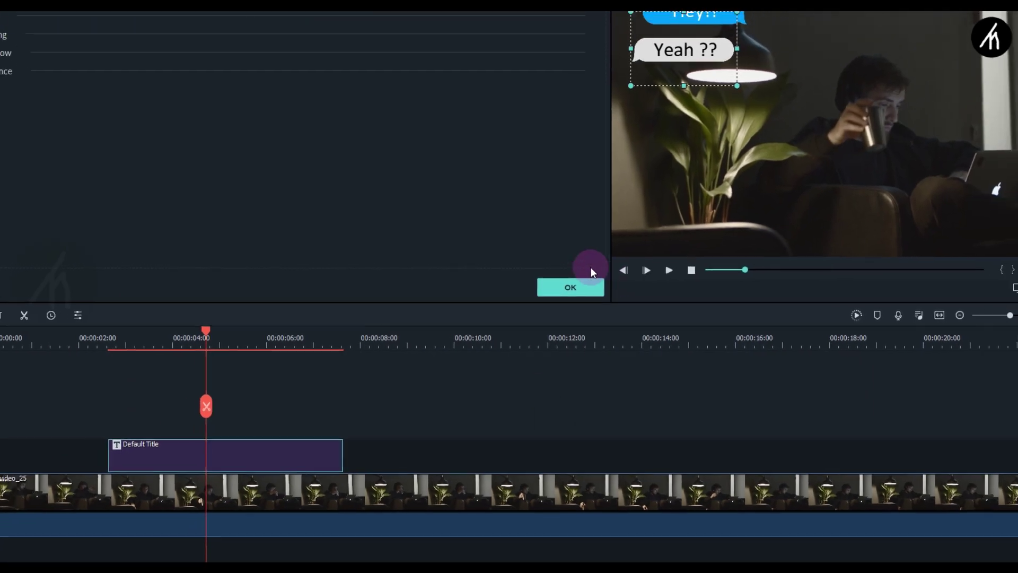
Close the title editor, lock the video track, and paste a title copy at about 8 s
click(578, 283)
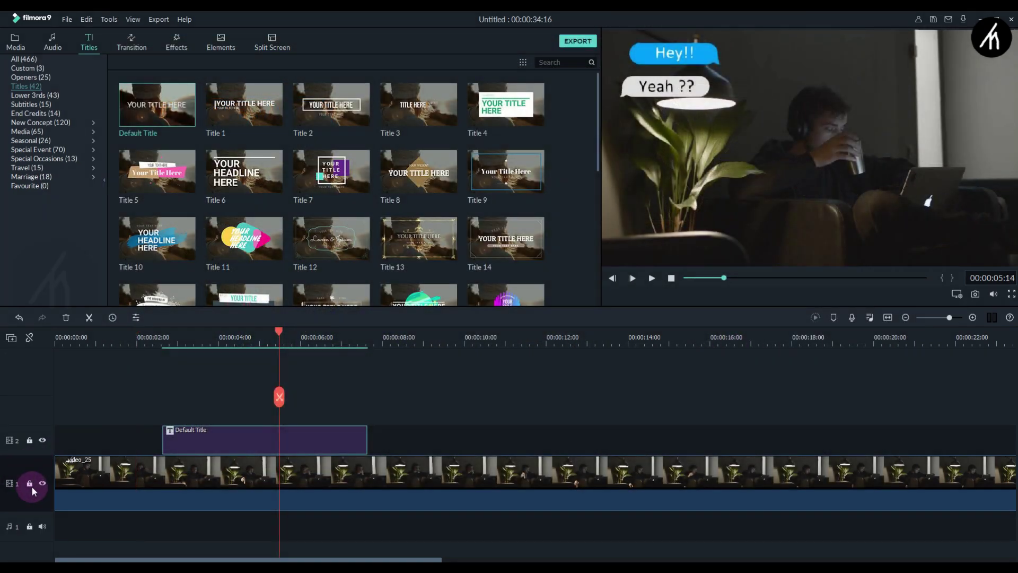
click(30, 483)
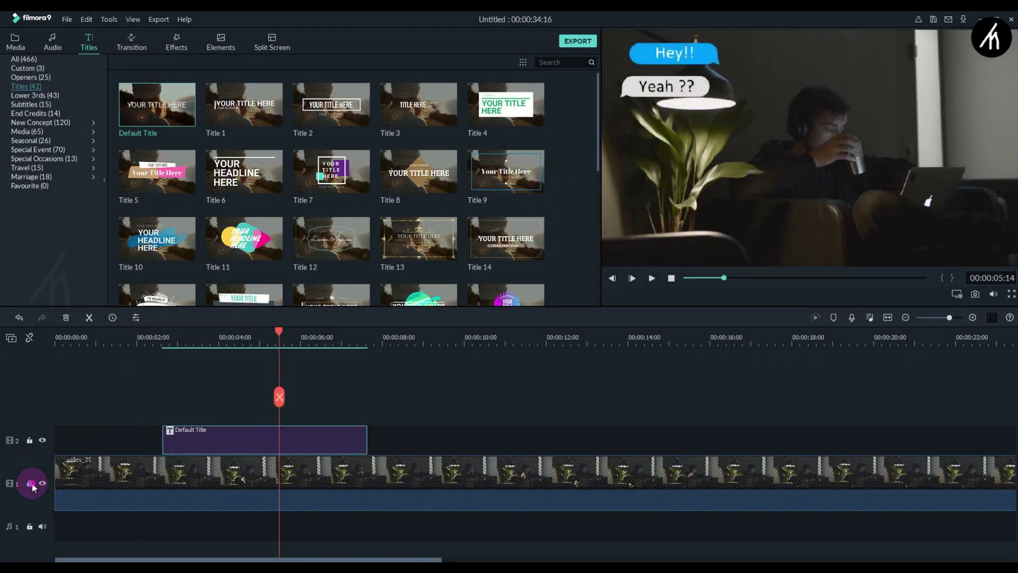
click(380, 339)
key(ctrl+v)
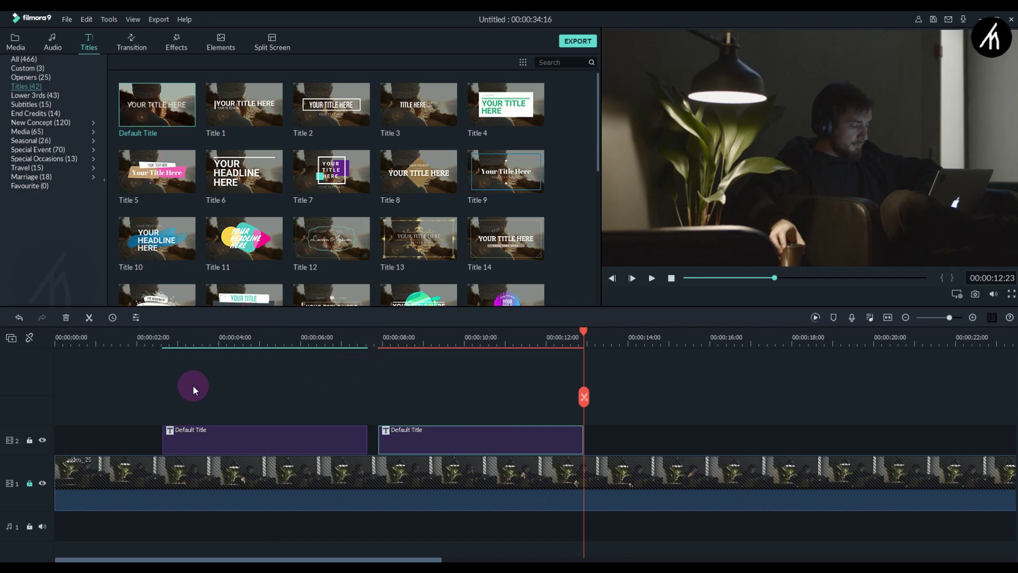
Preview from about 2 s, then move the copied title onto a third track near 6 s
click(166, 340)
key(space)
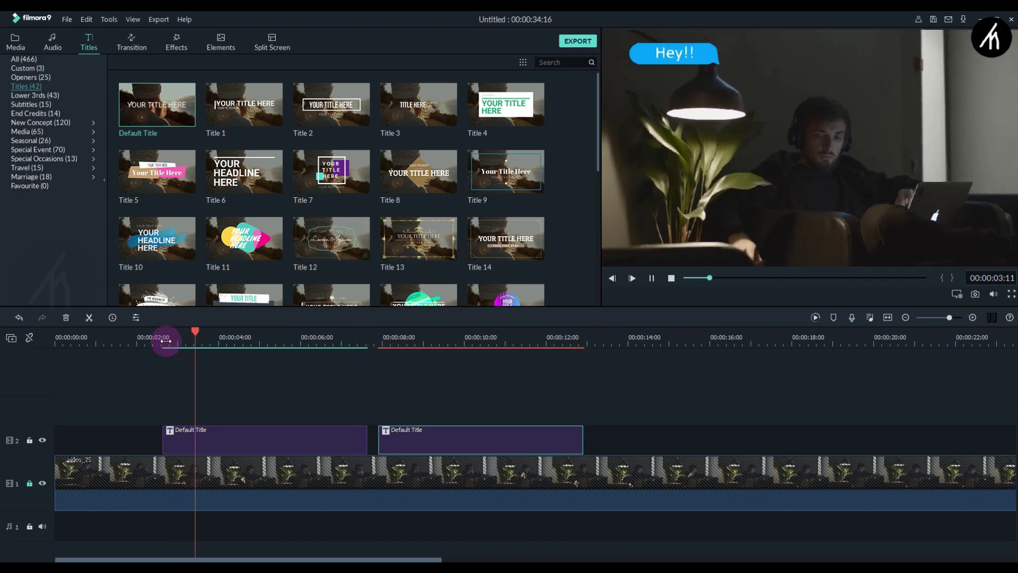
key(space)
drag(412, 438, 363, 406)
In the copied title's advanced editor, change 'Hey!!' to 'Wanna hang' / 'Out' on two lines
double_click(382, 409)
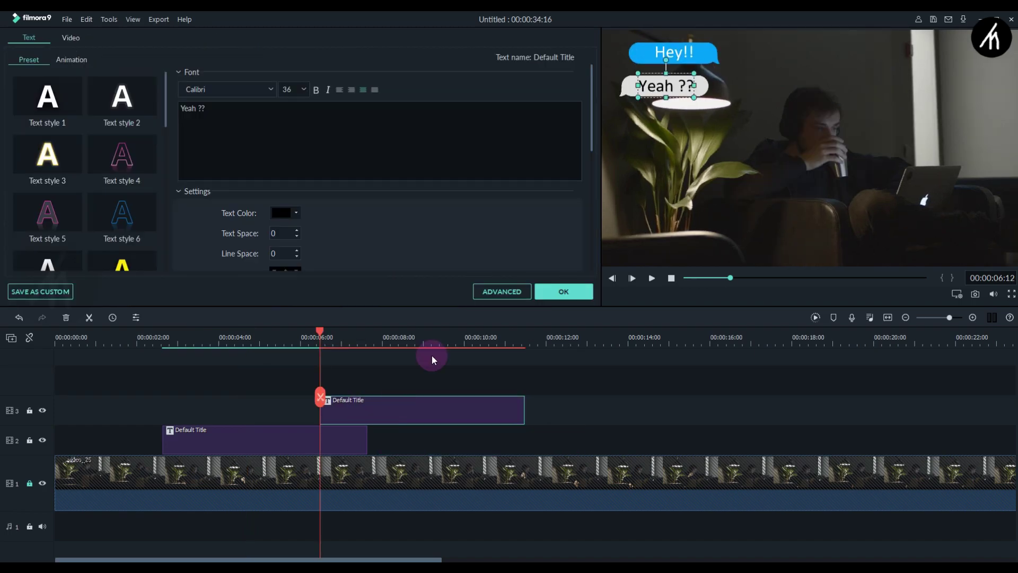
click(496, 290)
click(519, 428)
click(509, 446)
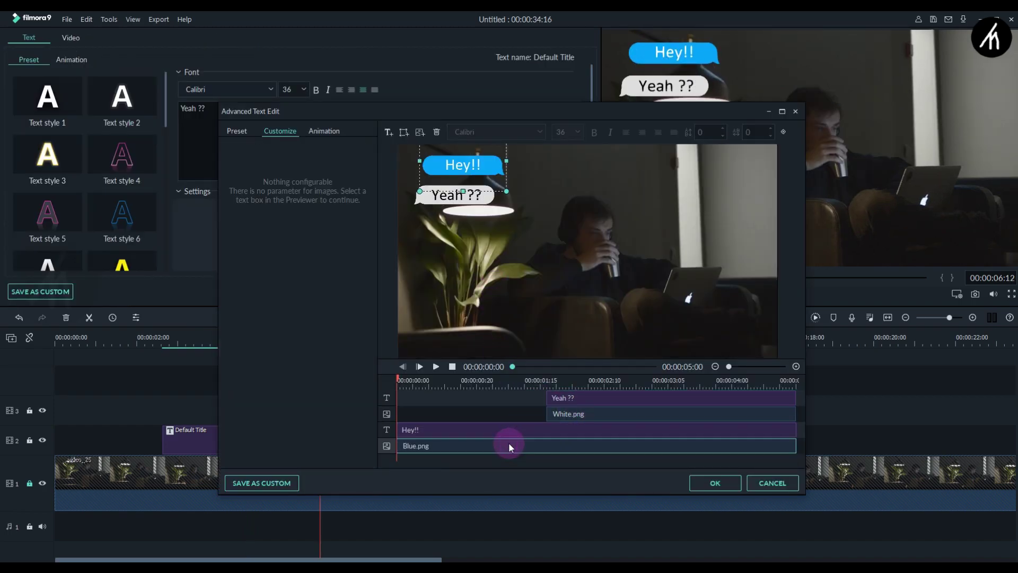
click(527, 428)
click(299, 180)
text(Wanna hang)
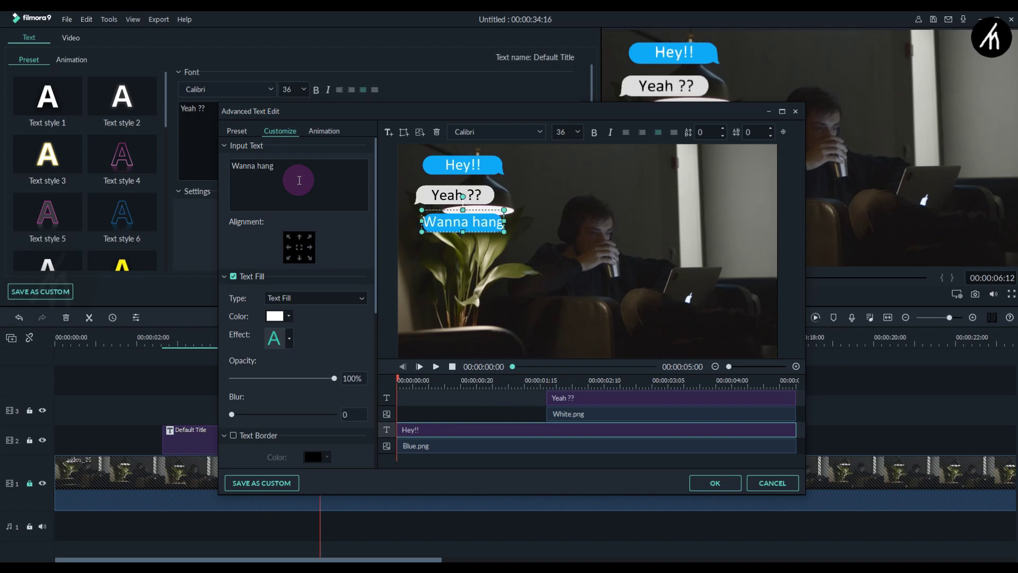
key(Return)
text(Out)
Reposition the blue bubble behind the new message and append '?????'
click(509, 446)
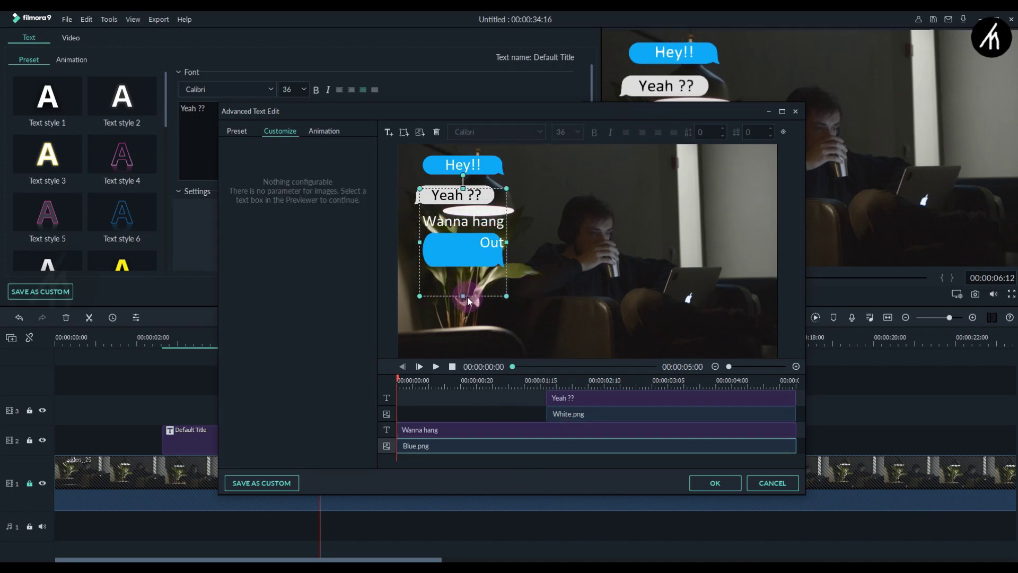
mouse_move(467, 297)
mouse_down()
mouse_move(459, 303)
mouse_move(462, 284)
mouse_up()
click(552, 429)
click(249, 177)
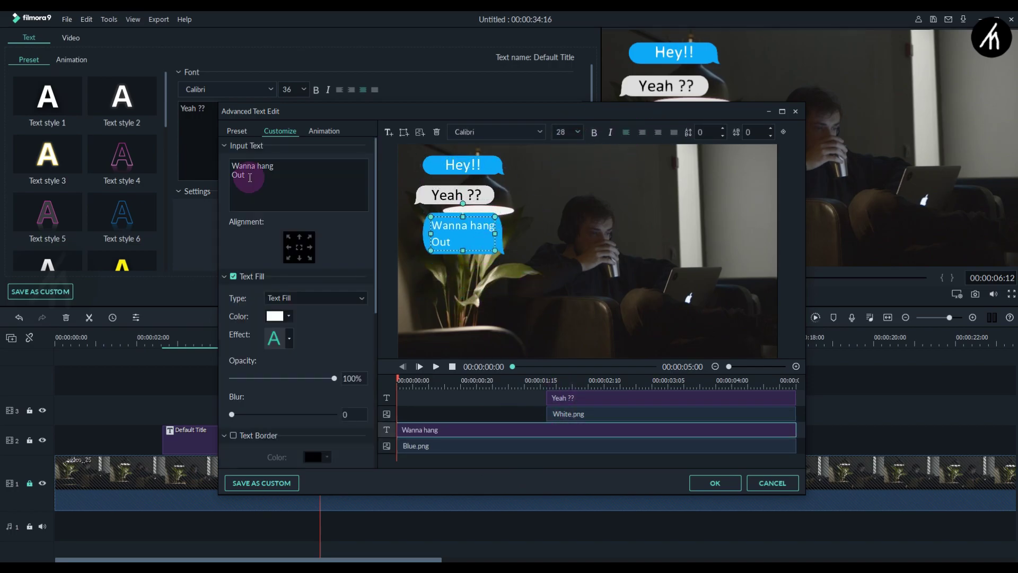
text(?????)
Replace the white bubble's 'Yeah ??' text with 'Sure' and confirm the edits
click(584, 413)
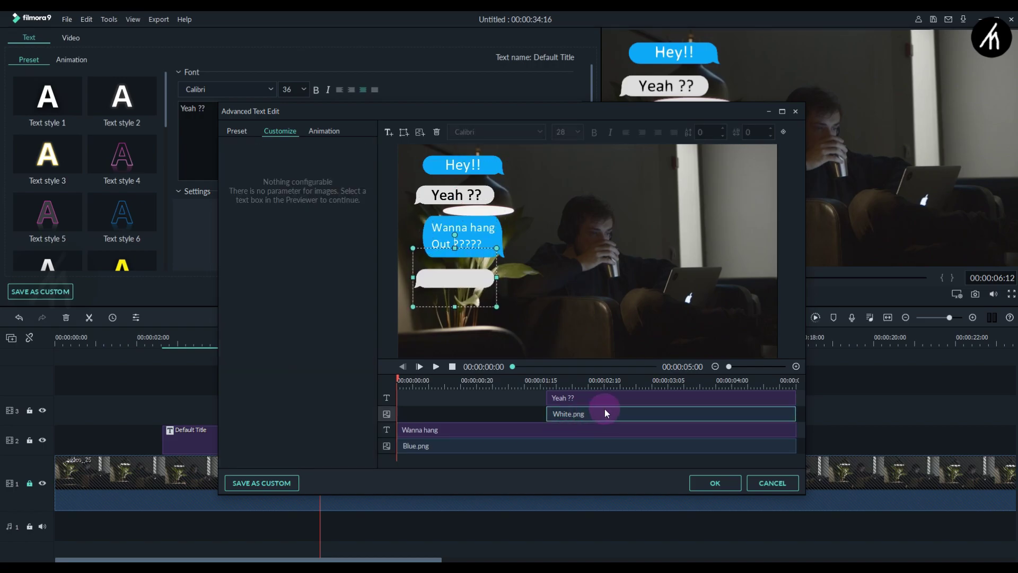
click(630, 397)
triple_click(257, 166)
text(Sure)
click(714, 483)
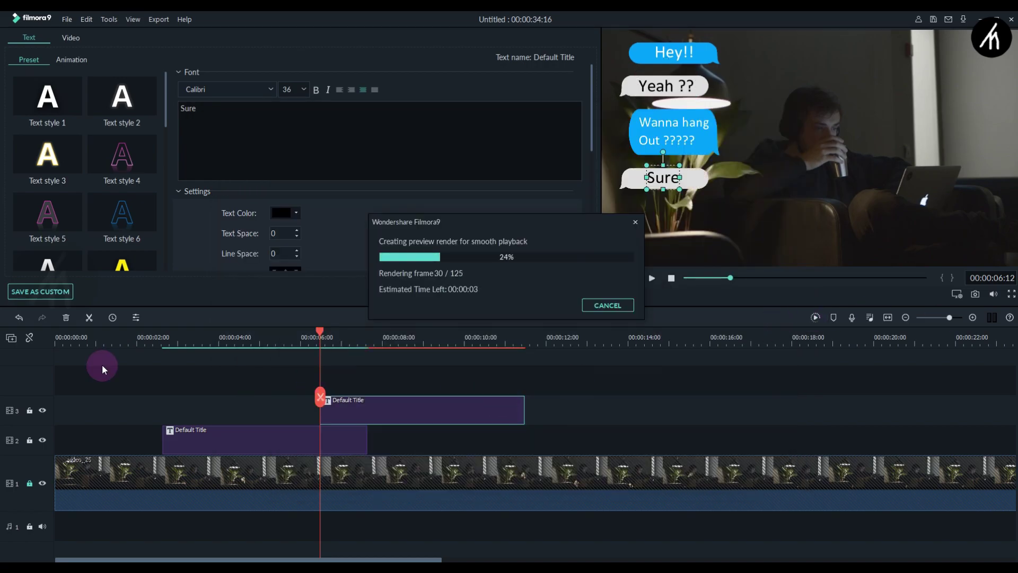
Play the timeline from about 2 s to review all four chat bubbles
click(141, 337)
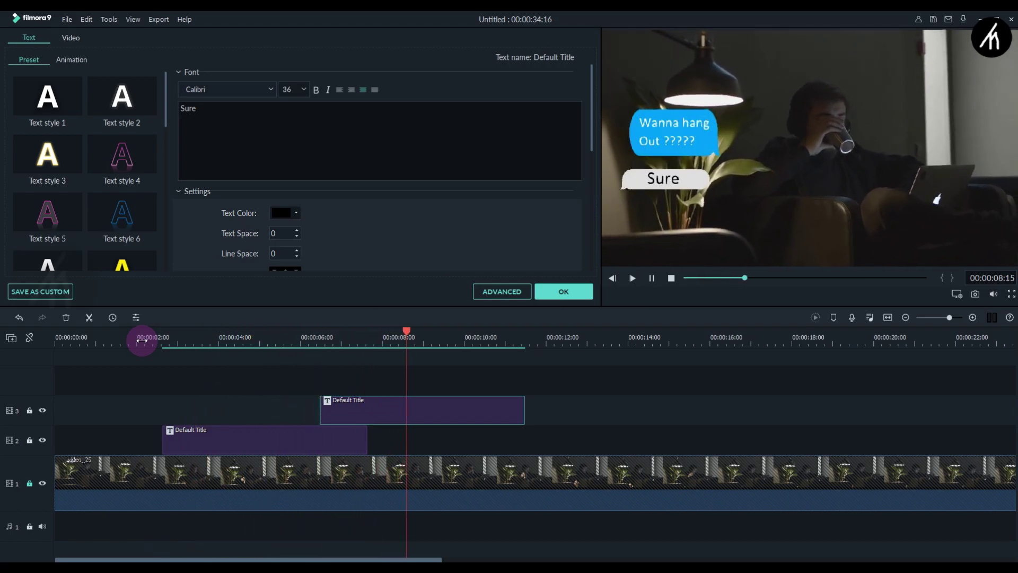
key(space)
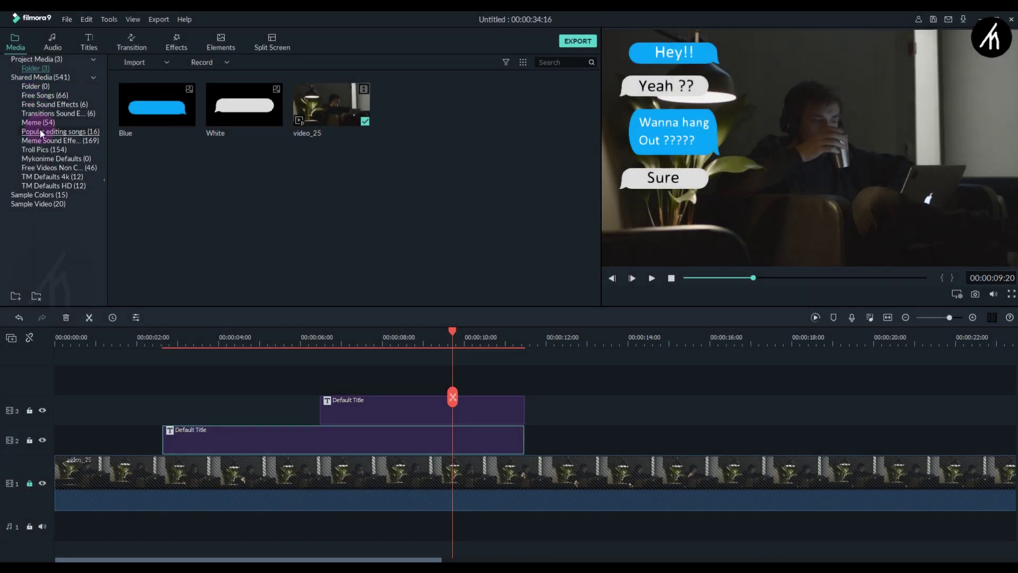
Put the Meme Sound Effects DING sound on the audio track near 2 s, trimming its start
click(61, 140)
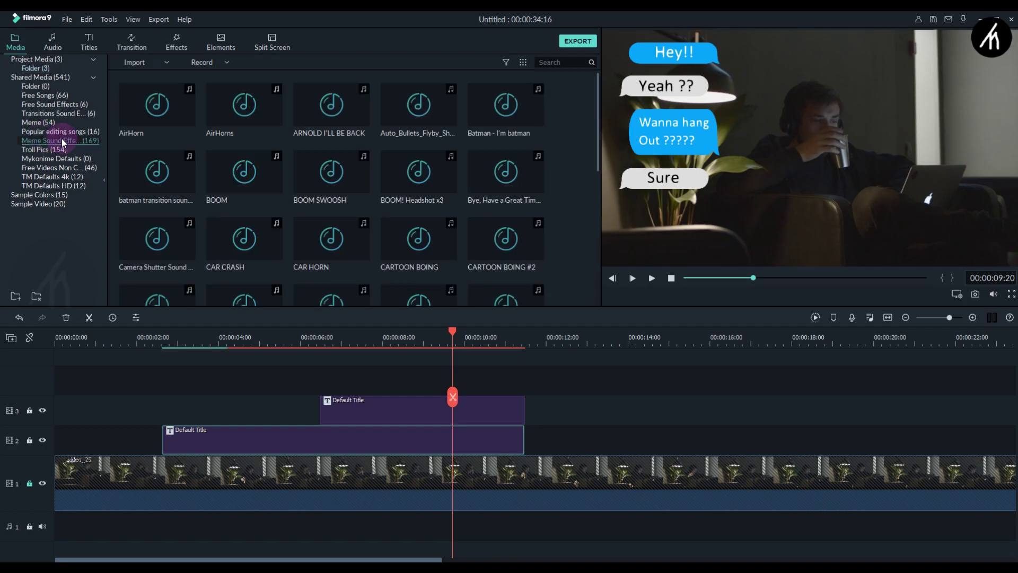
scroll(371, 223, down, 5)
scroll(301, 251, down, 2)
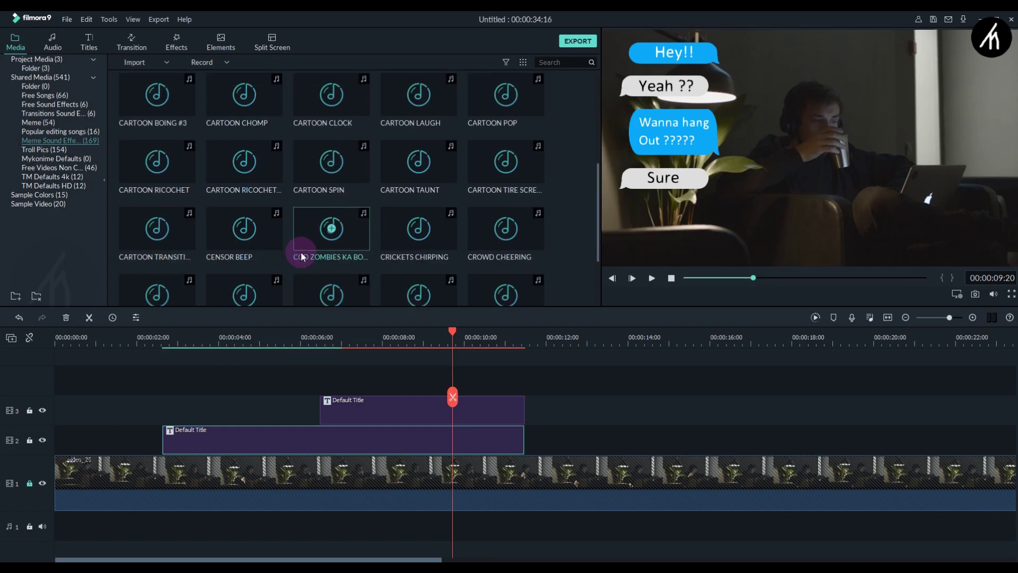
scroll(300, 251, down, 1)
double_click(424, 204)
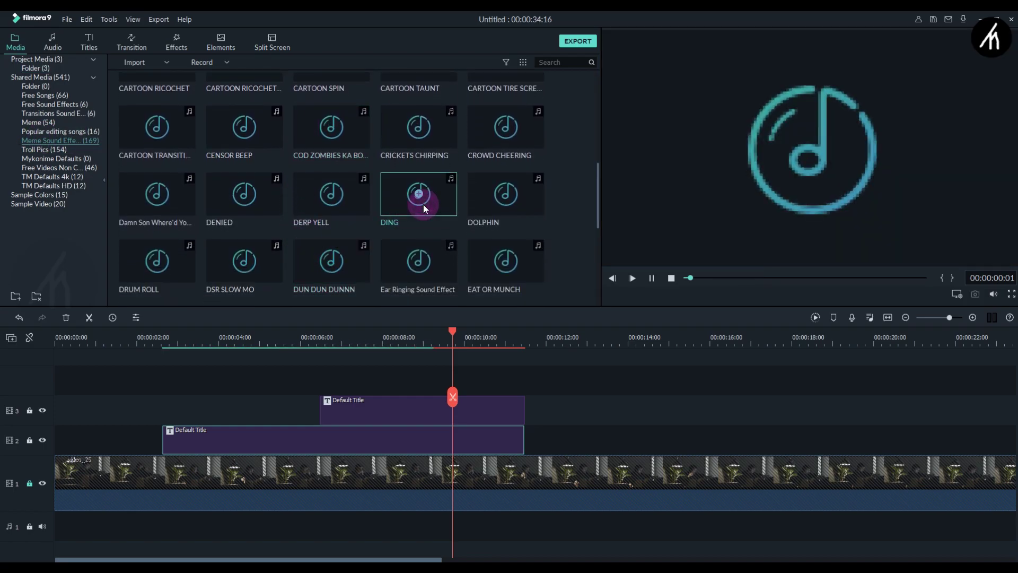
drag(423, 204, 159, 514)
click(161, 341)
scroll(329, 340, up, 5)
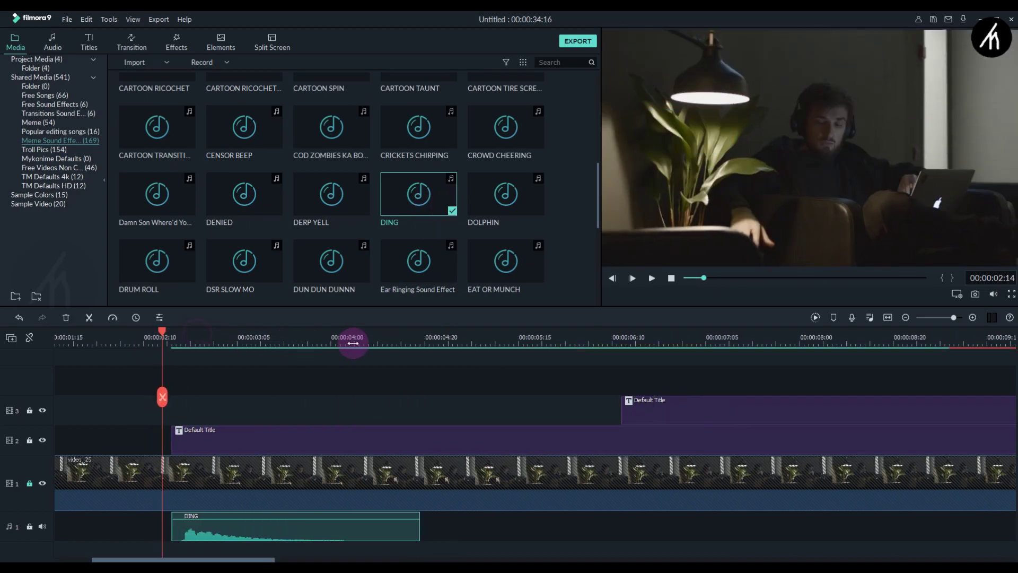
drag(200, 531, 228, 528)
Copy the DING clip, preview playback, and return the playhead to about 2 s
right_click(269, 523)
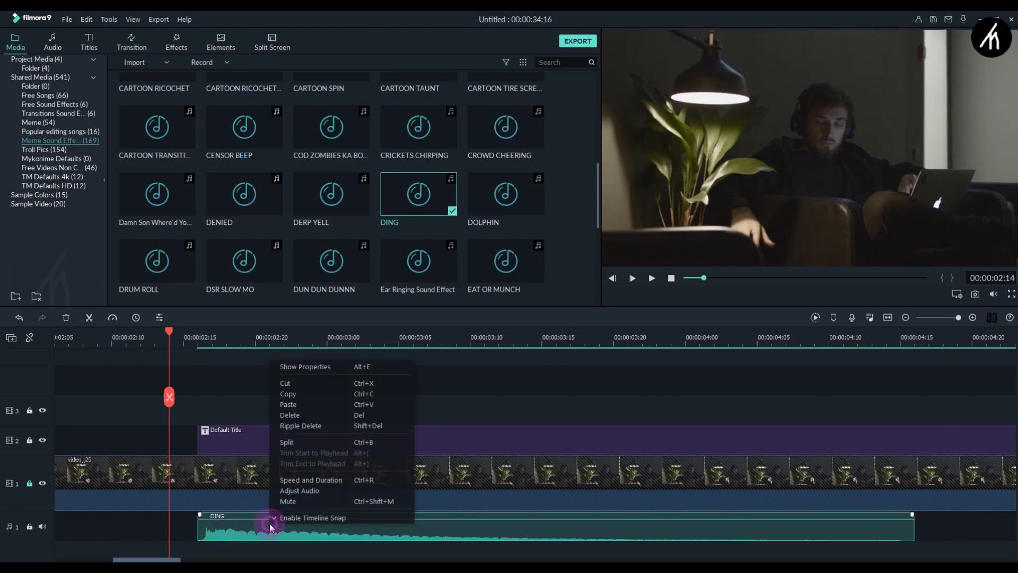
click(301, 392)
key(space)
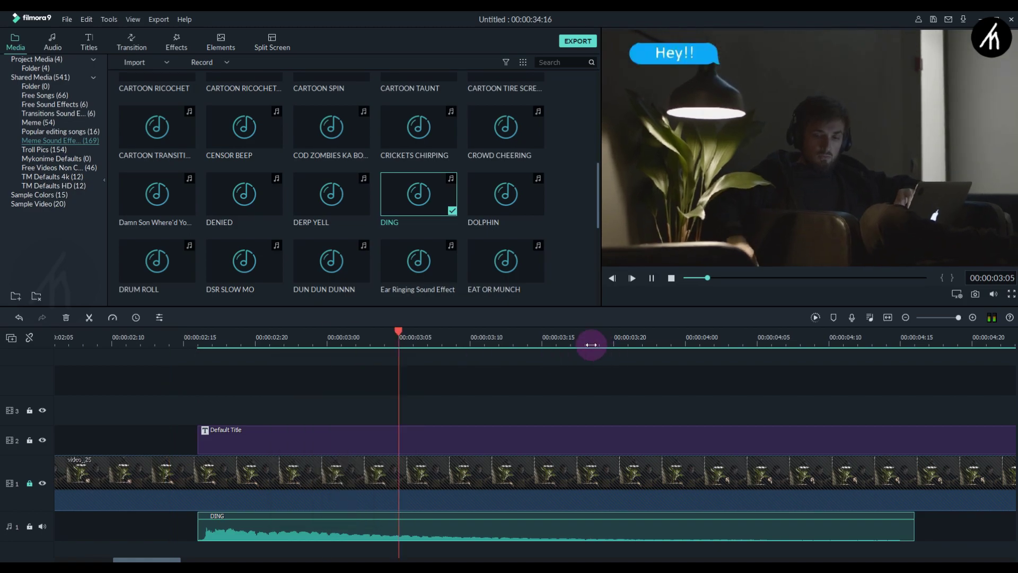
key(space)
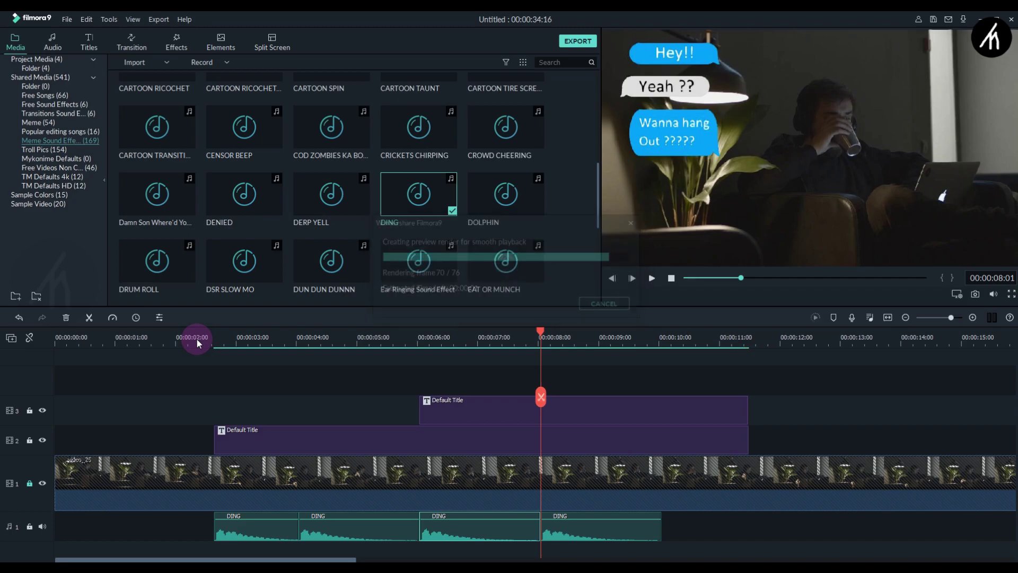
click(196, 339)
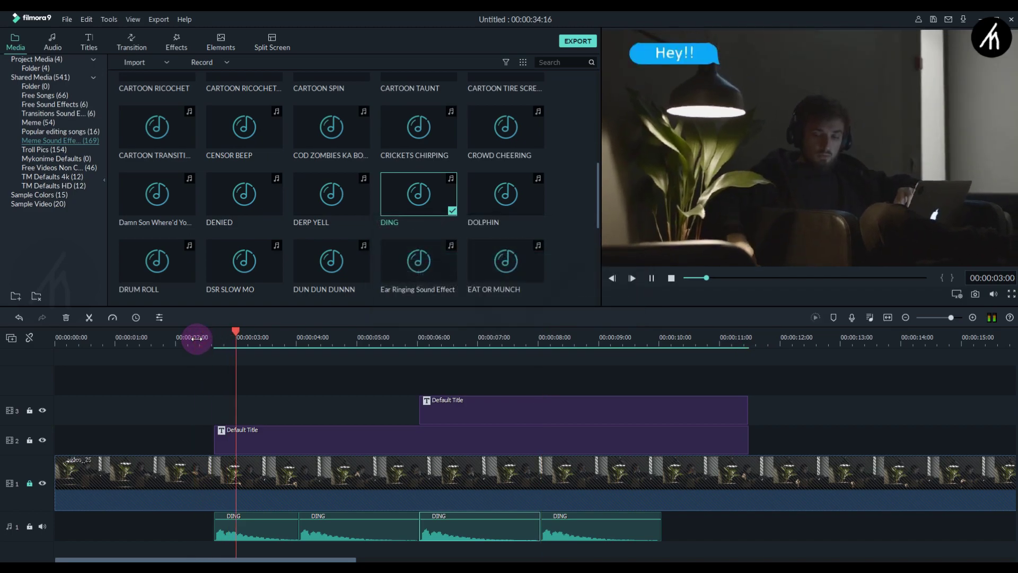